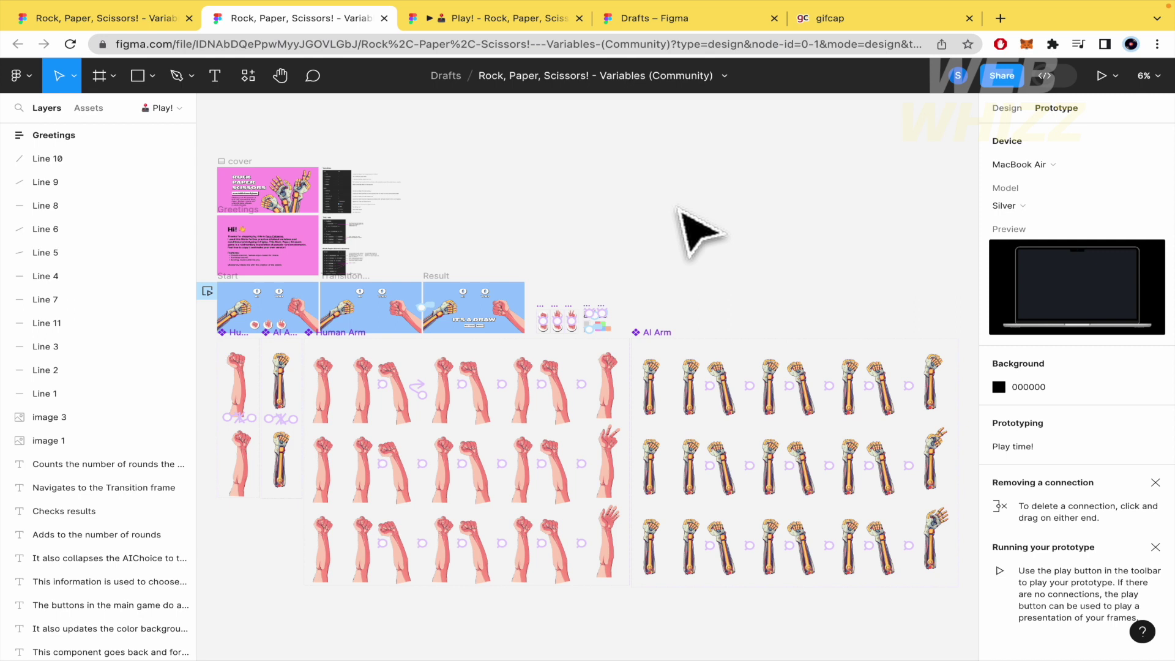
Open the rock-paper-scissors game's Figma Community page and scroll through it.
click(132, 44)
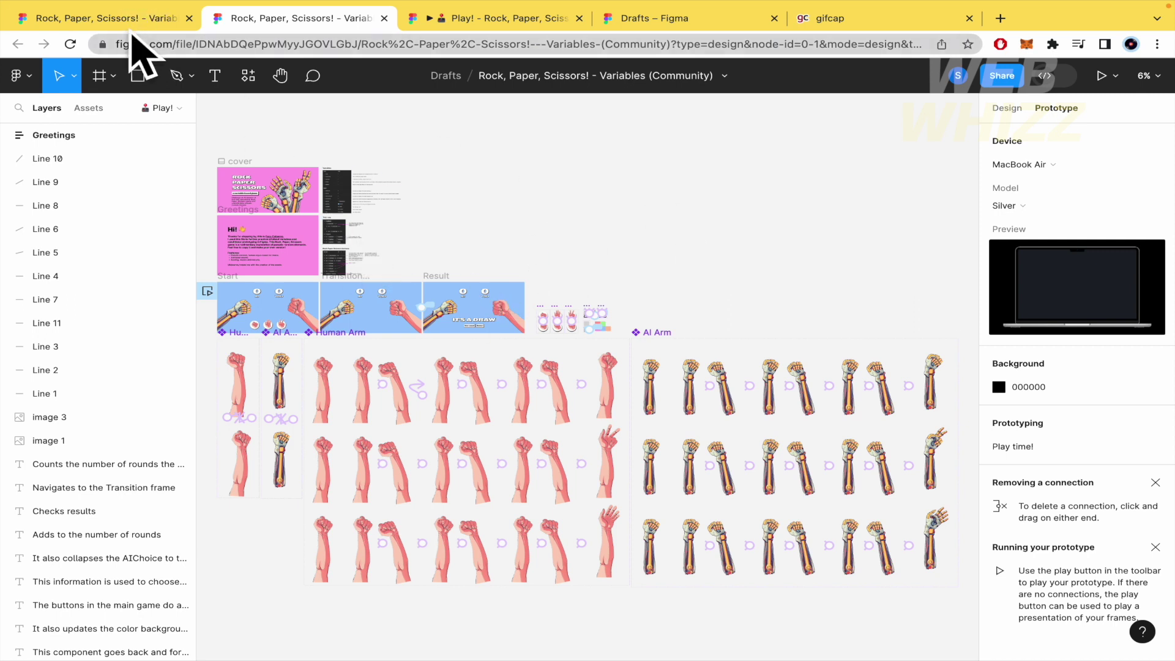
key(ctrl+v)
key(Return)
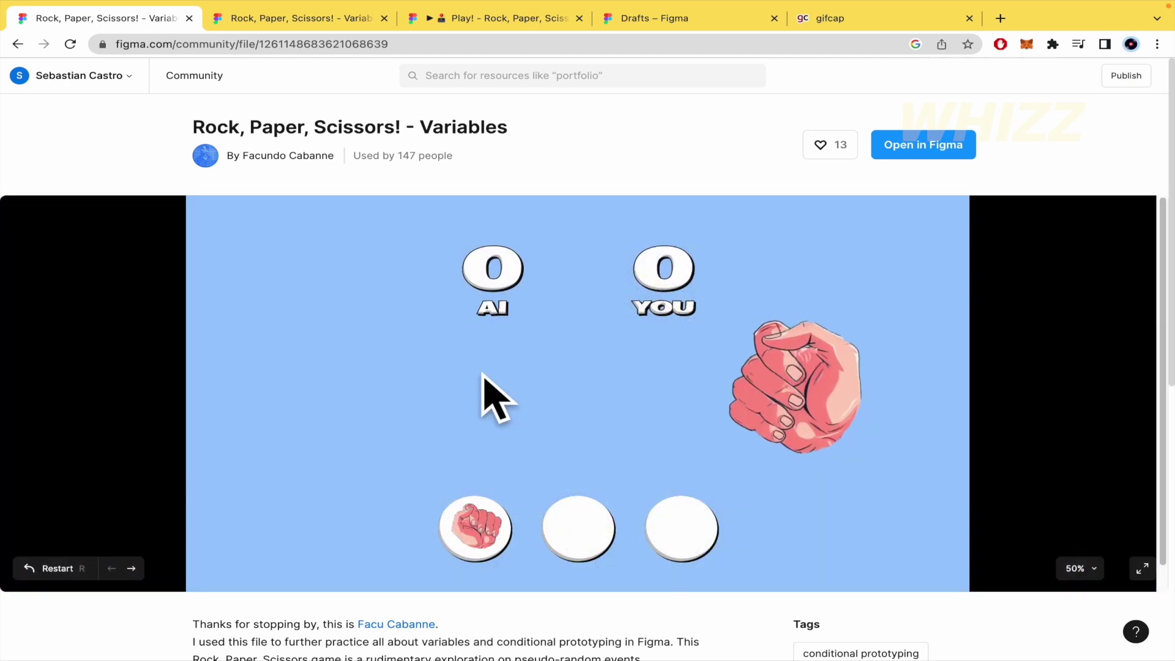
scroll(149, 178, left, 5)
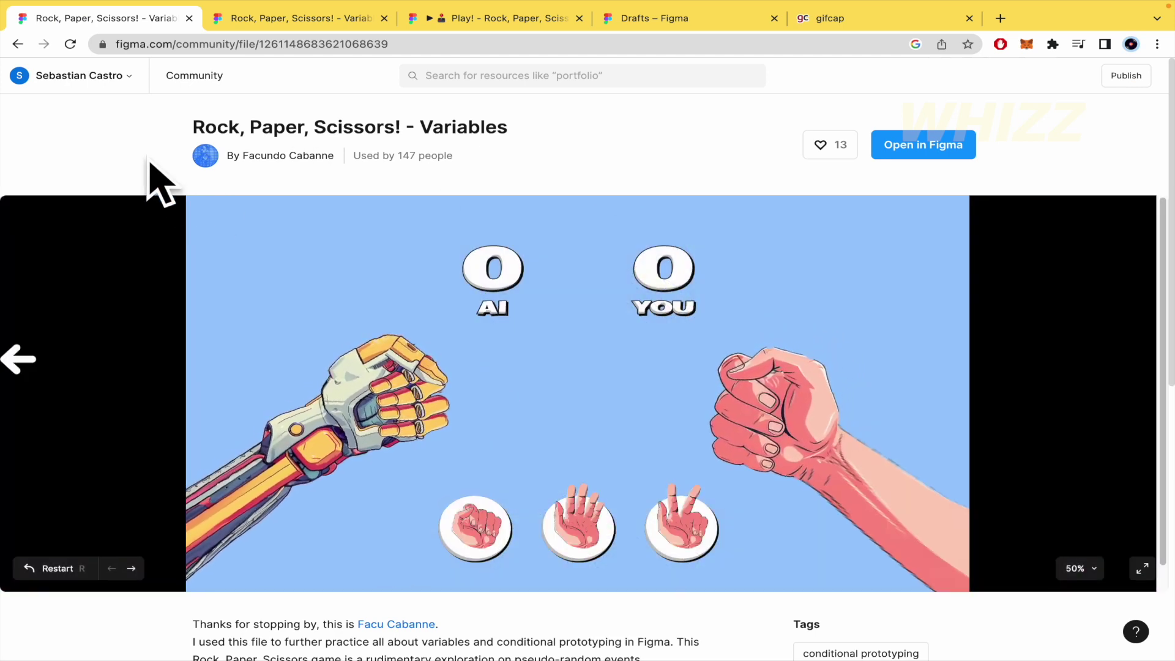
scroll(559, 380, down, 1)
scroll(633, 468, down, 2)
scroll(627, 459, down, 4)
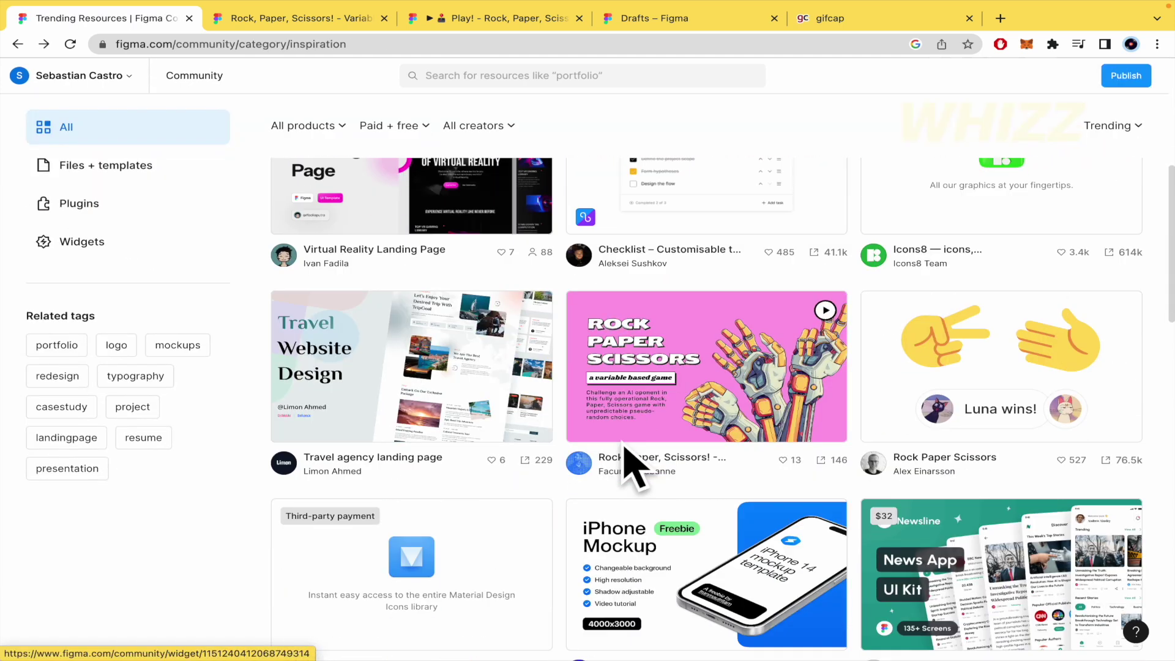
scroll(590, 529, down, 4)
scroll(587, 526, down, 3)
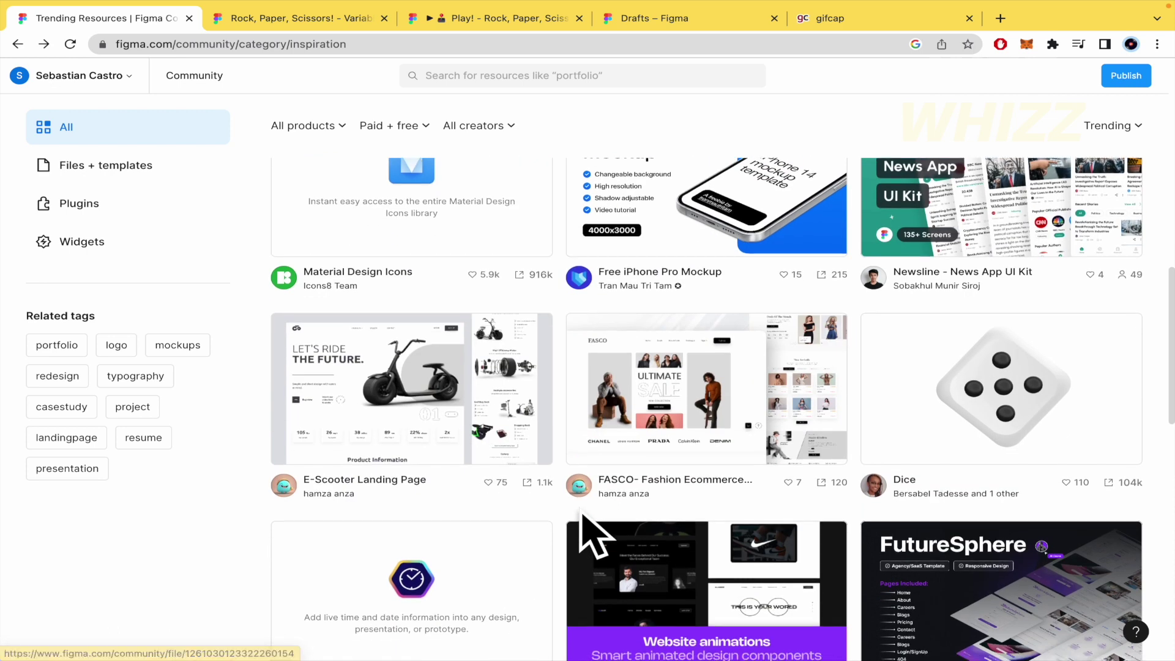
scroll(582, 524, down, 2)
scroll(489, 306, up, 2)
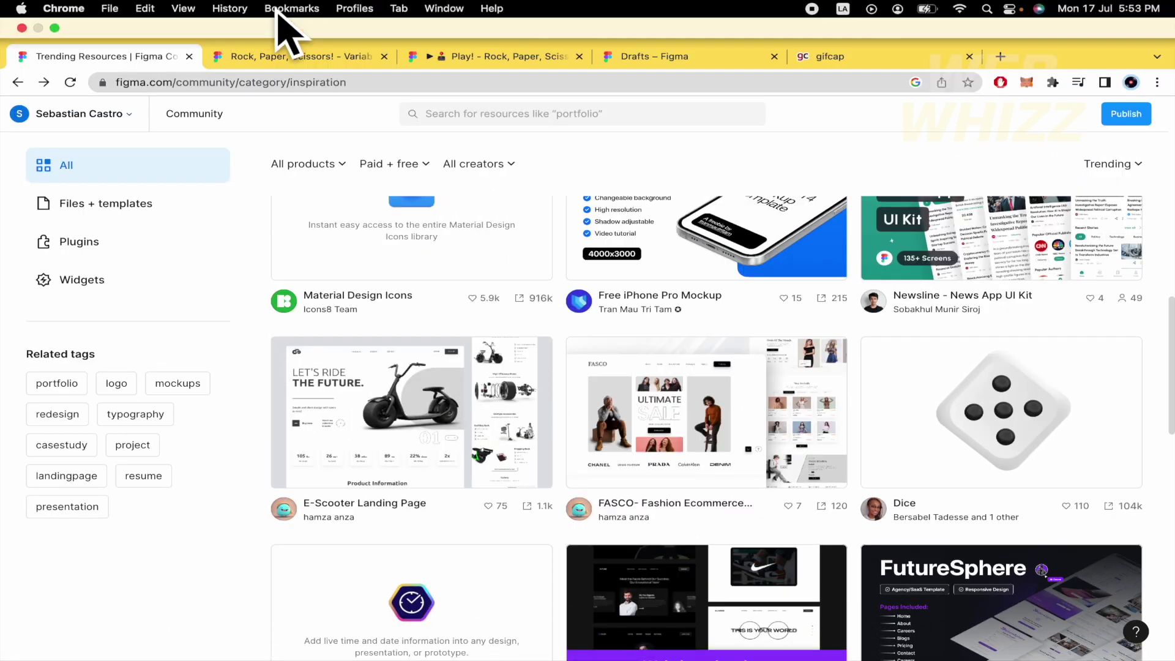
Return to the game's editor file and pan around its canvas.
click(297, 50)
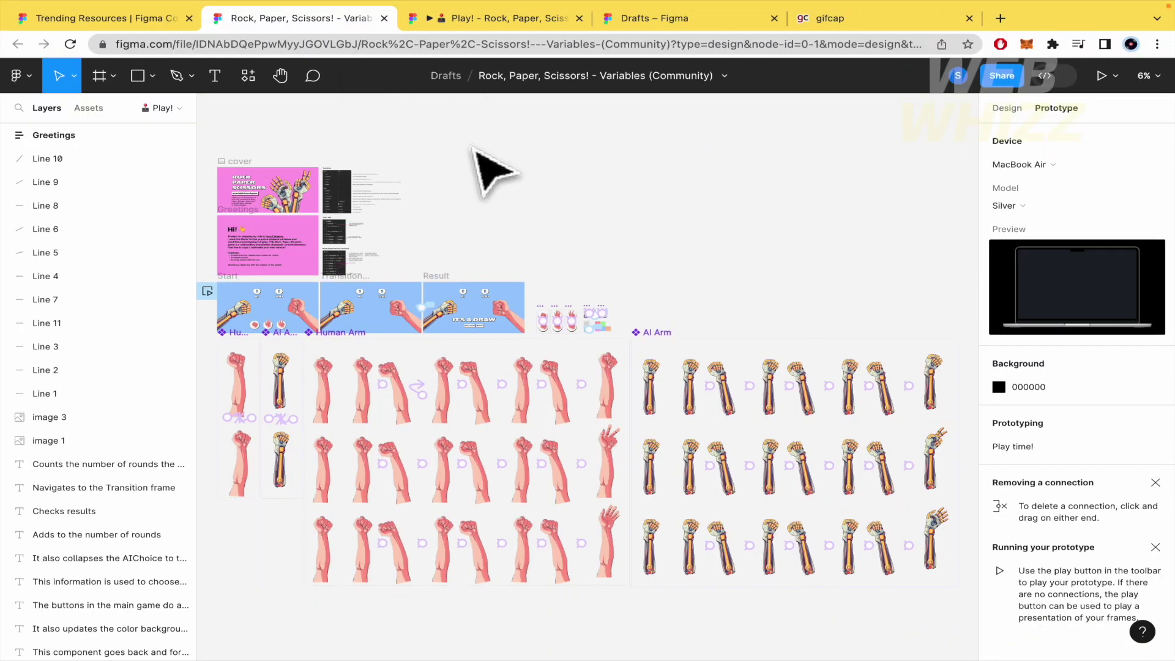
scroll(616, 255, down, 2)
scroll(499, 389, down, 3)
scroll(493, 420, up, 4)
scroll(493, 419, right, 2)
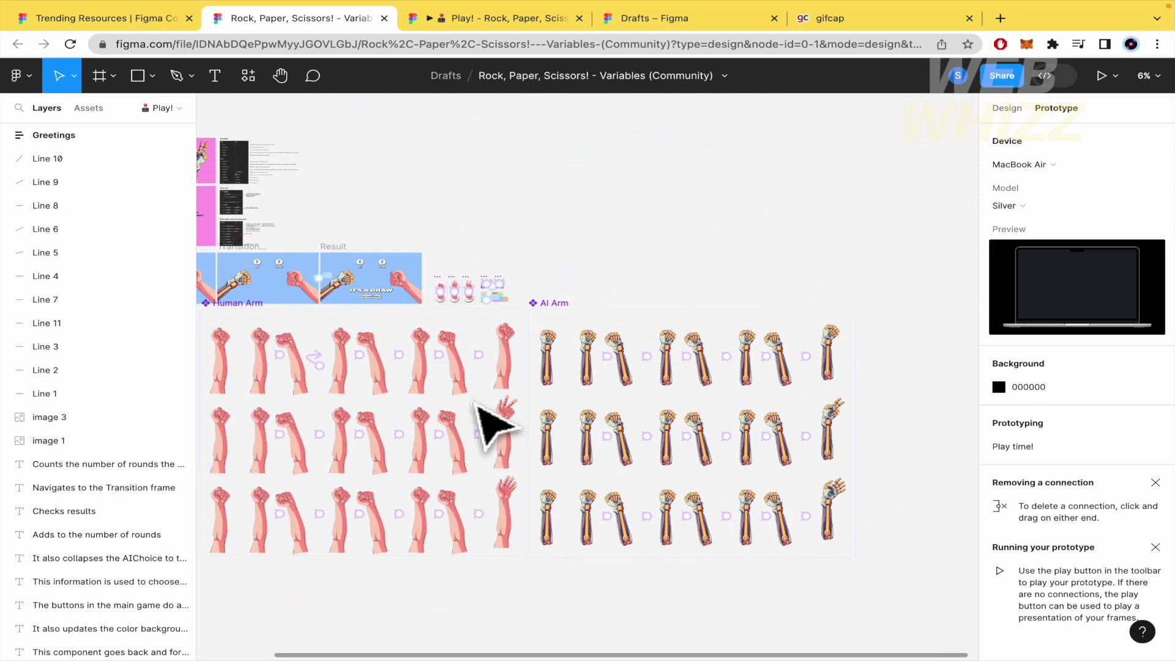
scroll(489, 422, left, 3)
scroll(490, 422, up, 1)
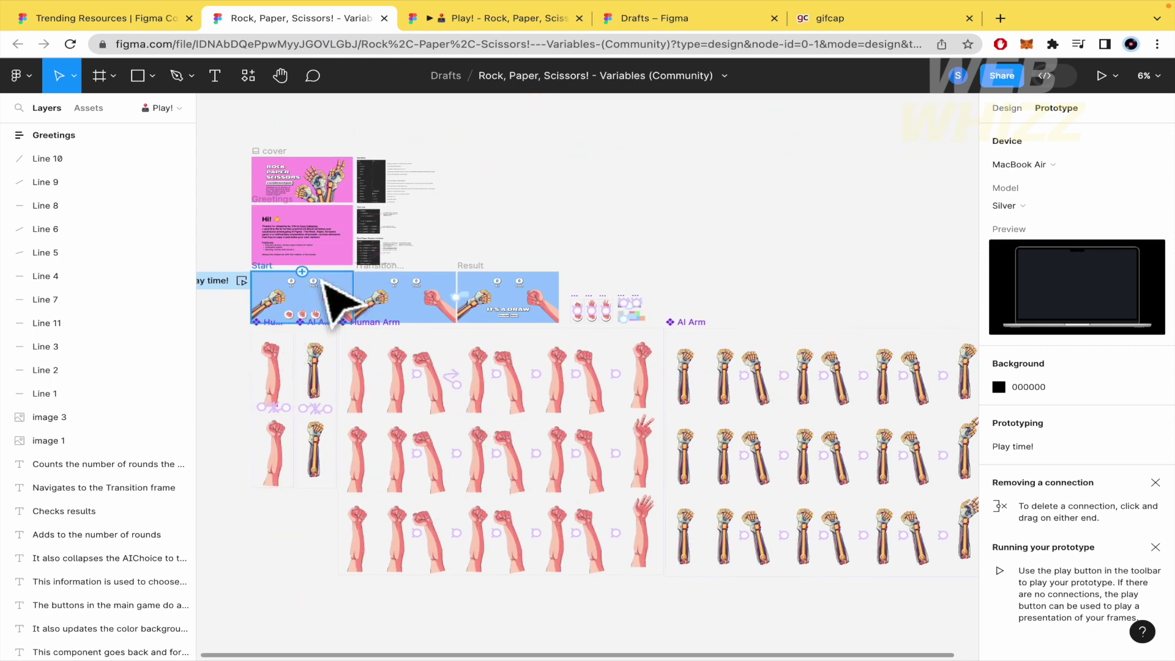
scroll(707, 195, left, 3)
scroll(706, 192, right, 4)
scroll(707, 193, up, 1)
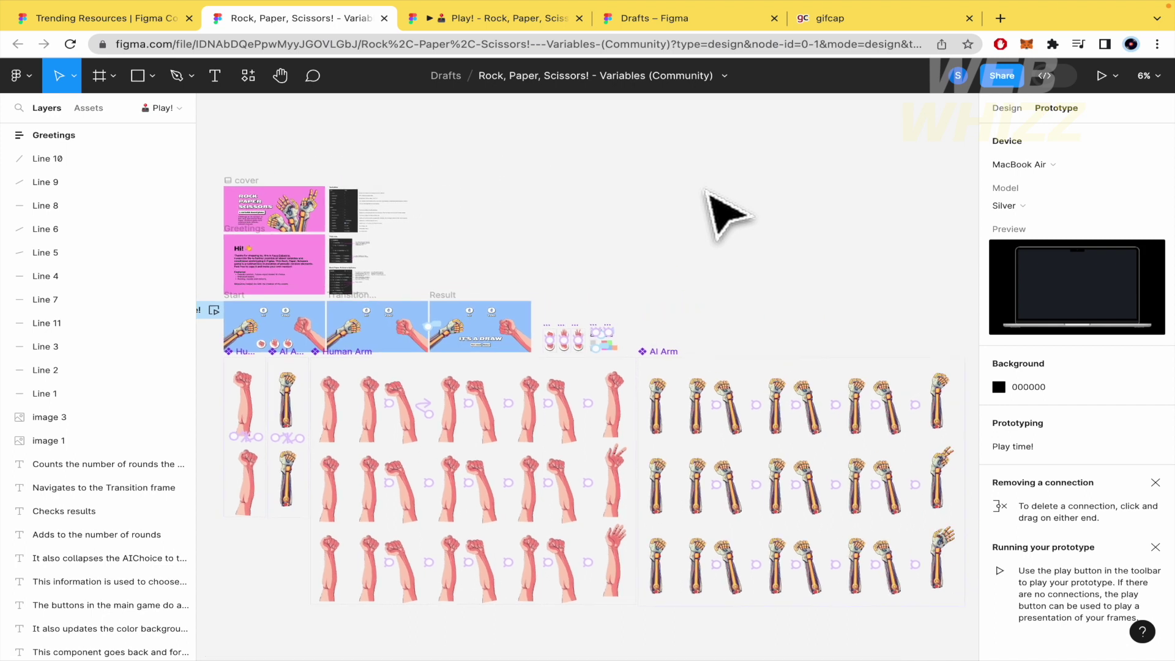
scroll(579, 208, left, 4)
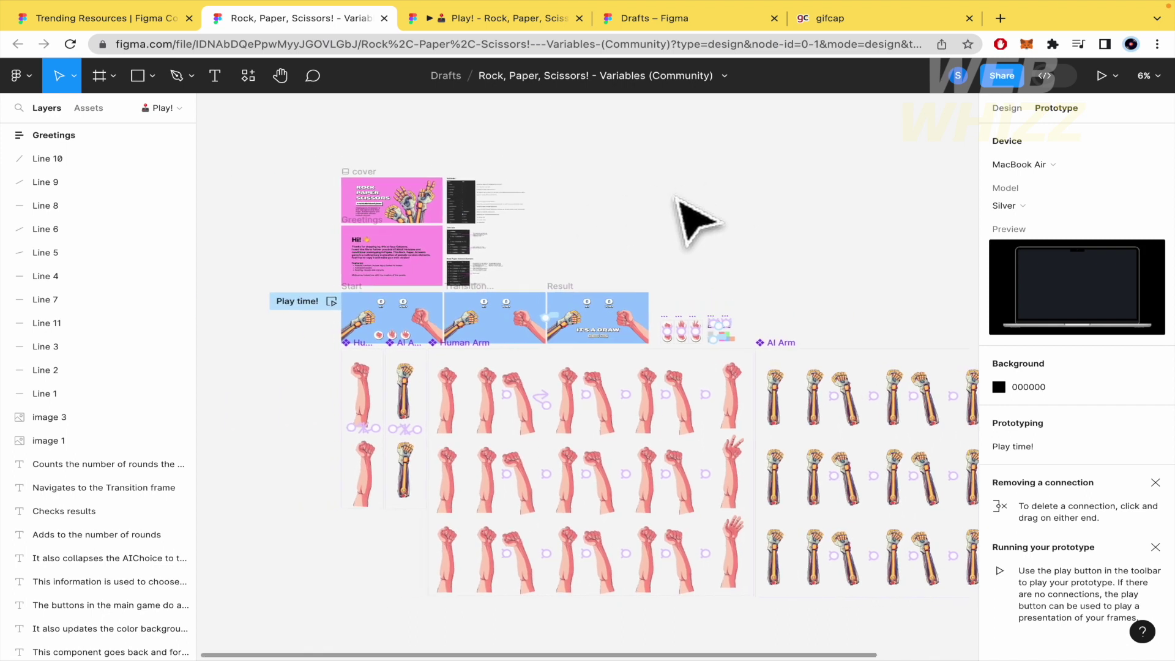
scroll(676, 199, right, 4)
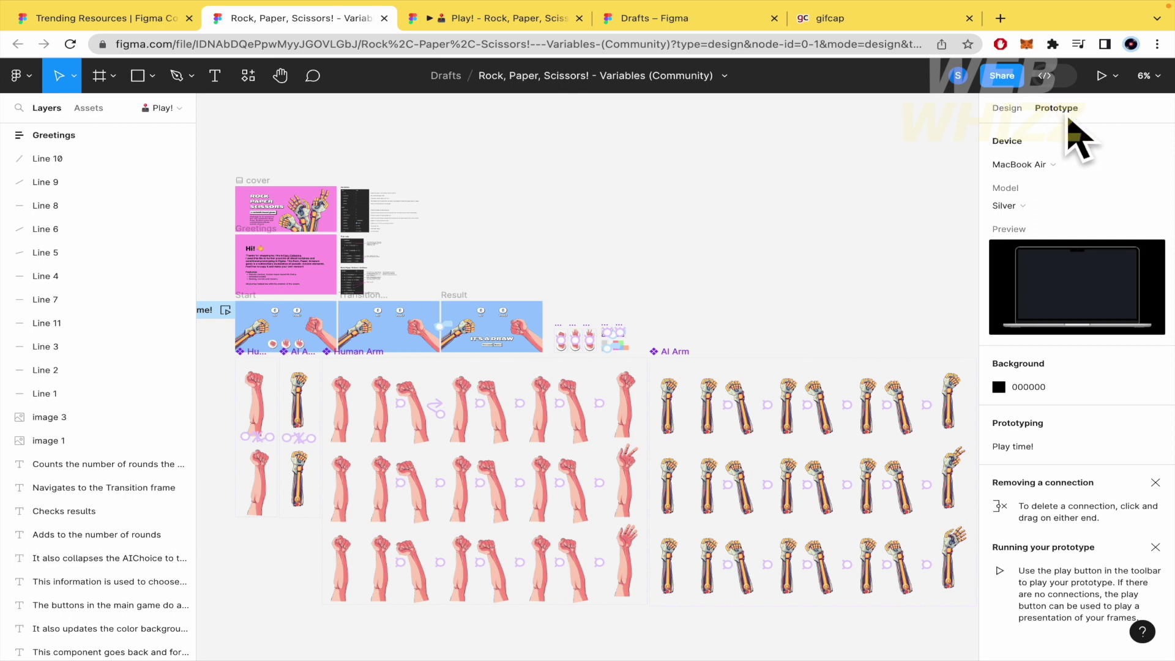
Keep MacBook Air as the preview device and present the prototype.
click(1067, 167)
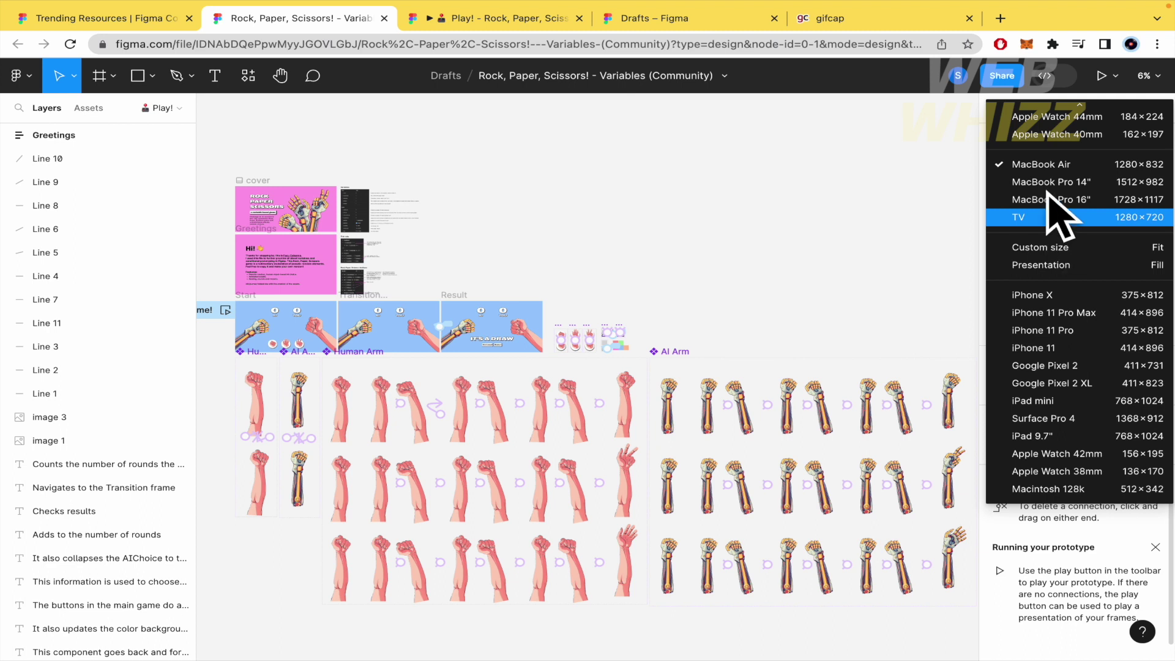
click(867, 189)
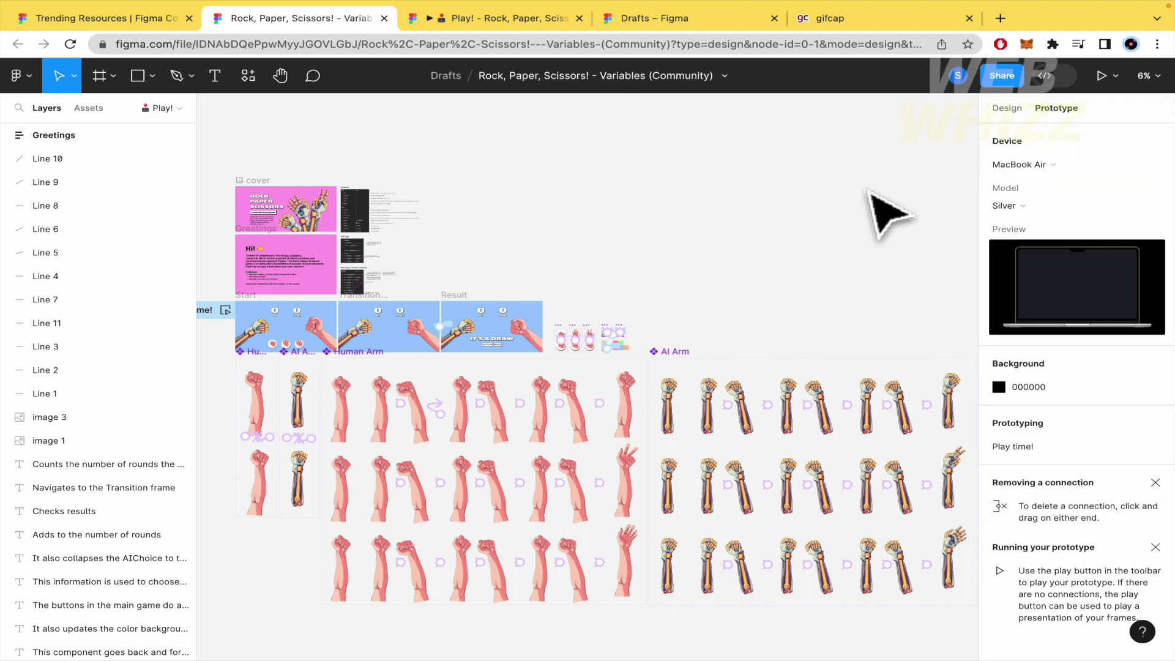
click(1102, 72)
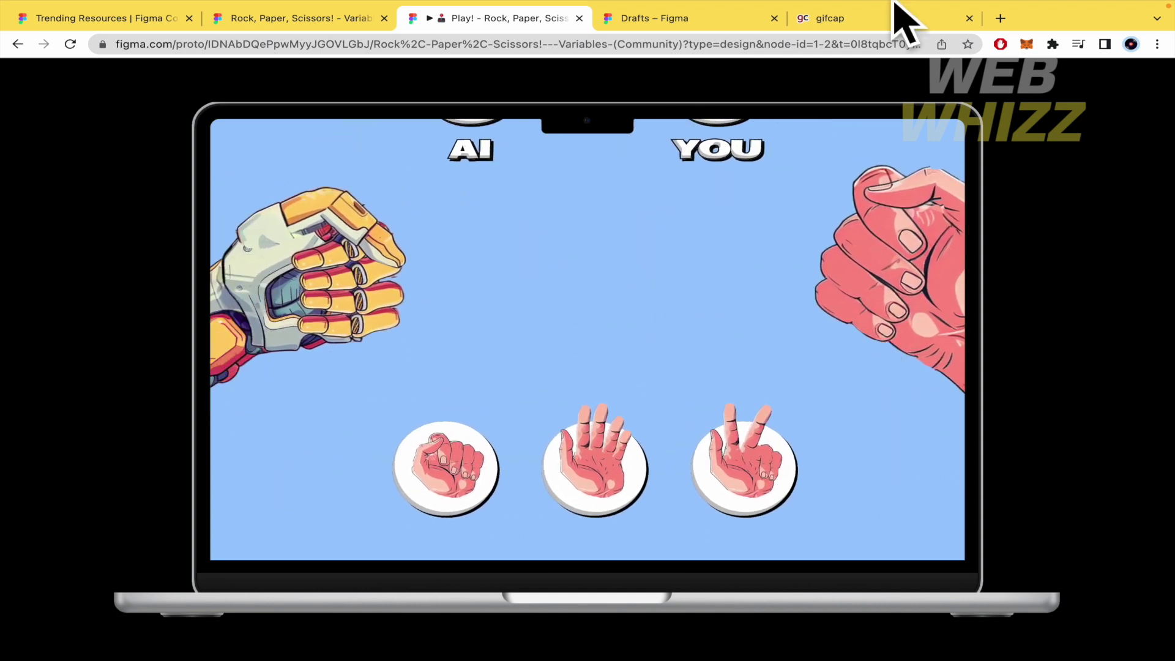
Close the Drafts – Figma tab and switch to the gifcap tab.
click(774, 19)
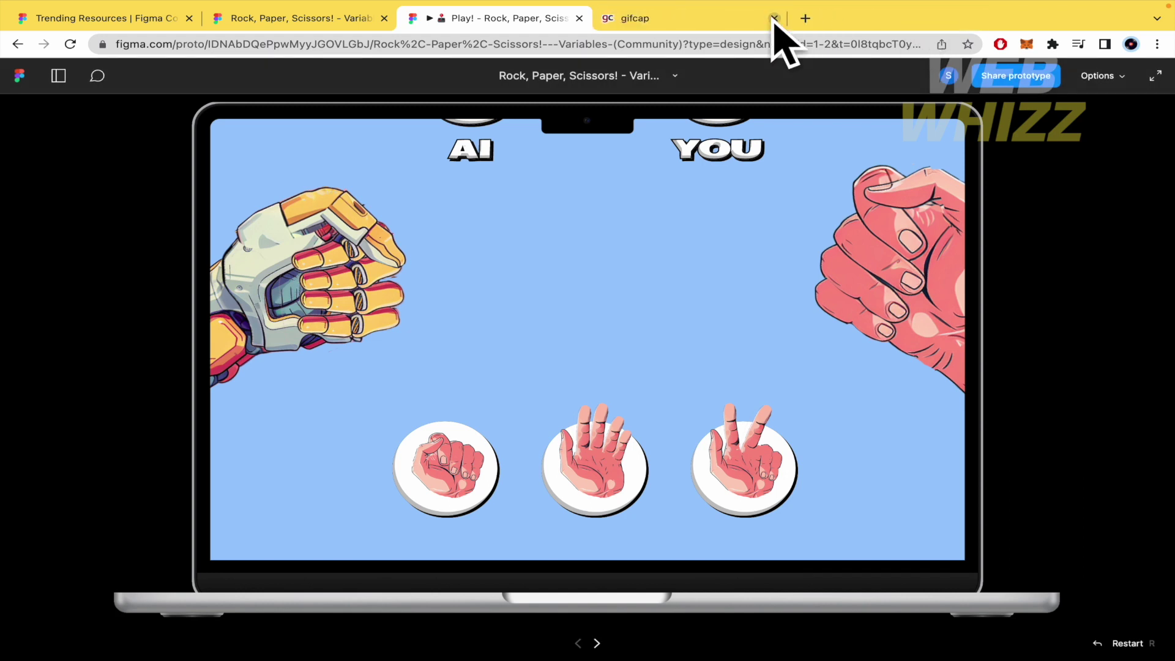
click(679, 18)
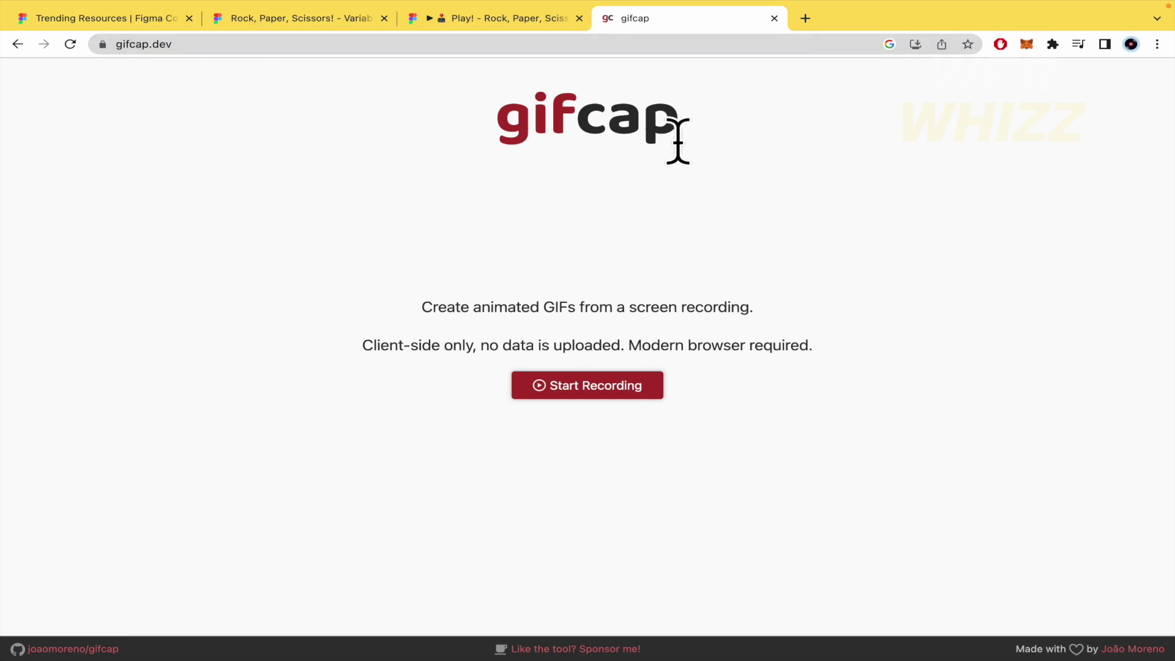
Clear stray text selections on gifcap.dev and start a new recording.
drag(463, 137, 665, 124)
click(941, 239)
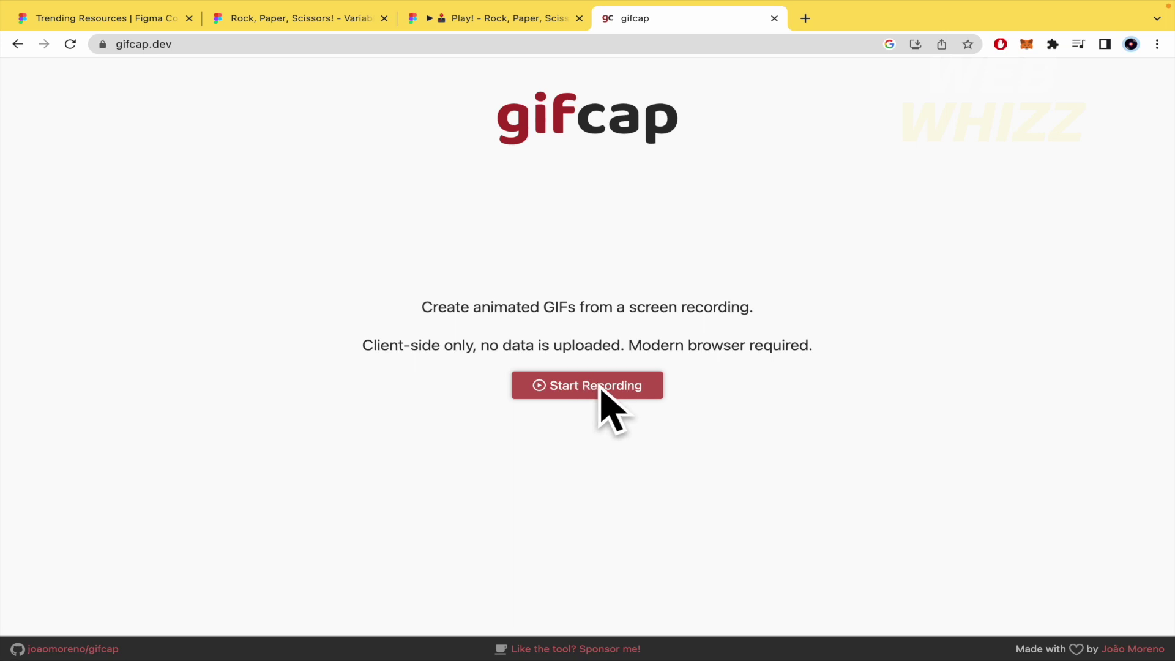
drag(366, 360, 460, 350)
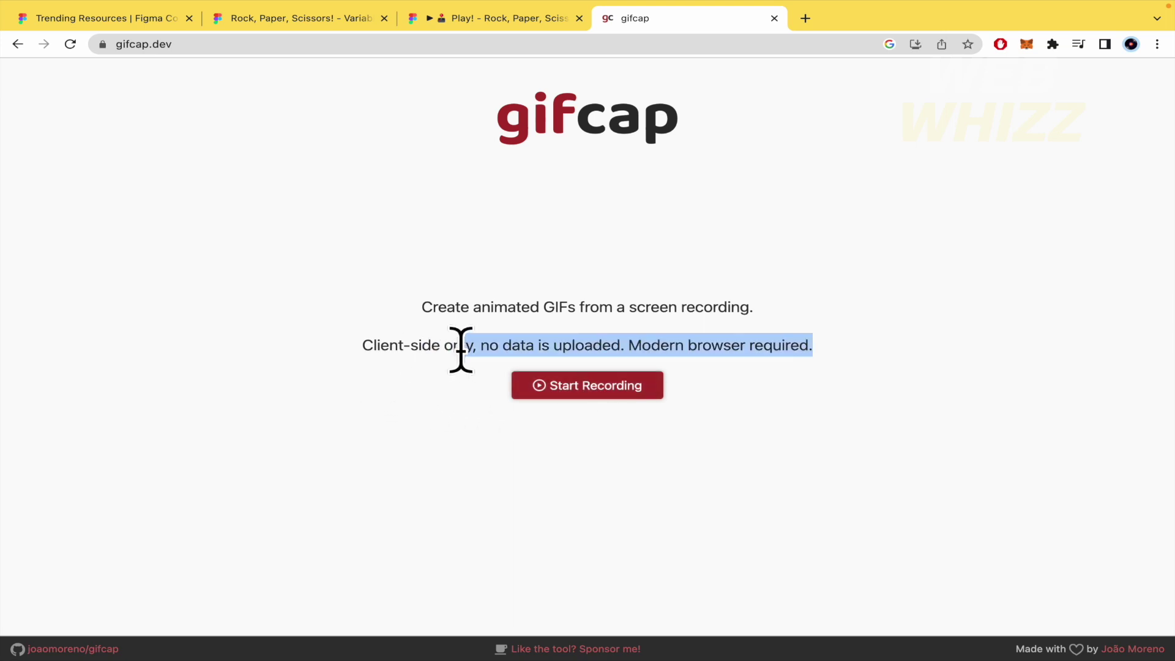
click(467, 378)
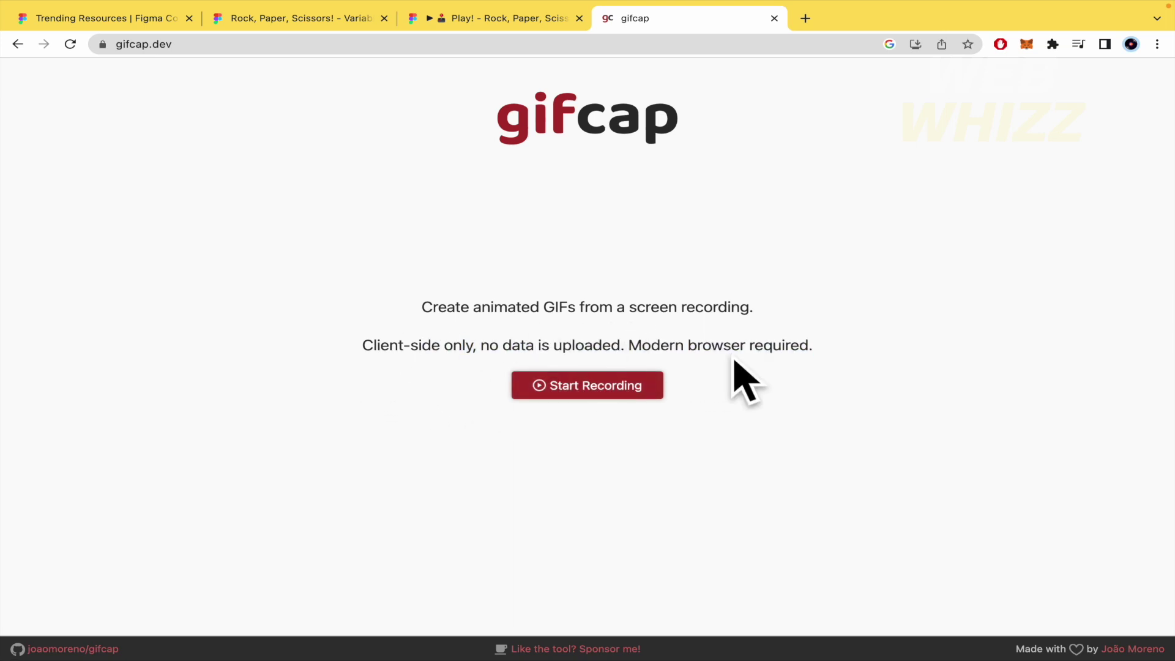
click(596, 386)
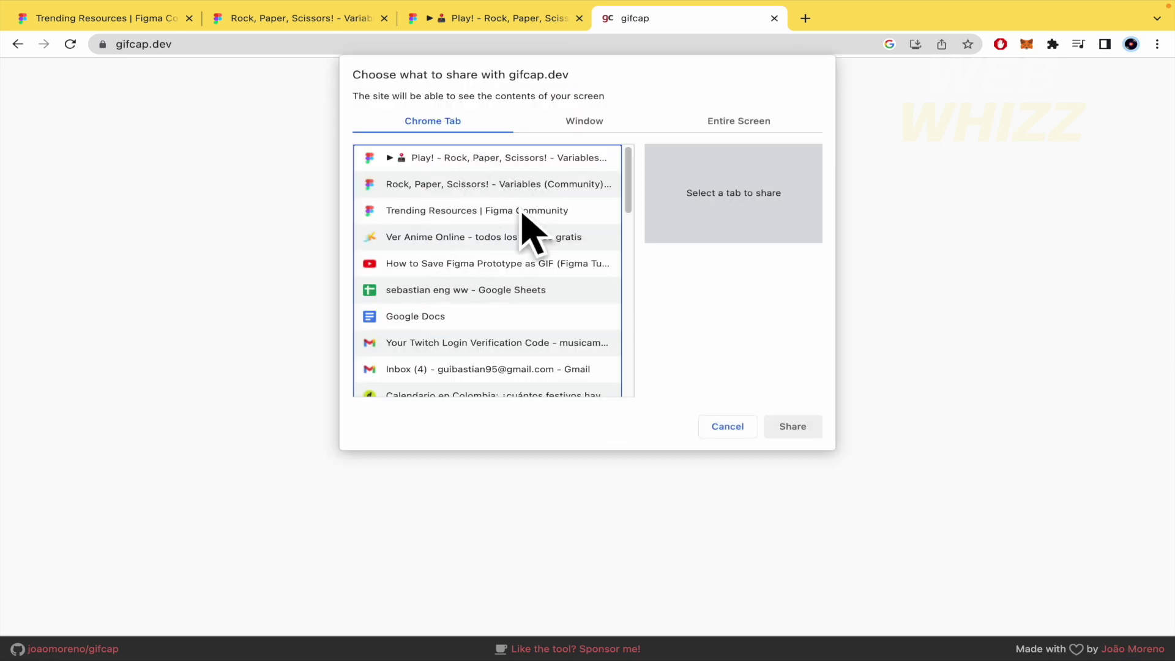
Share the Figma Play tab, then discard the resulting blank recording.
click(452, 160)
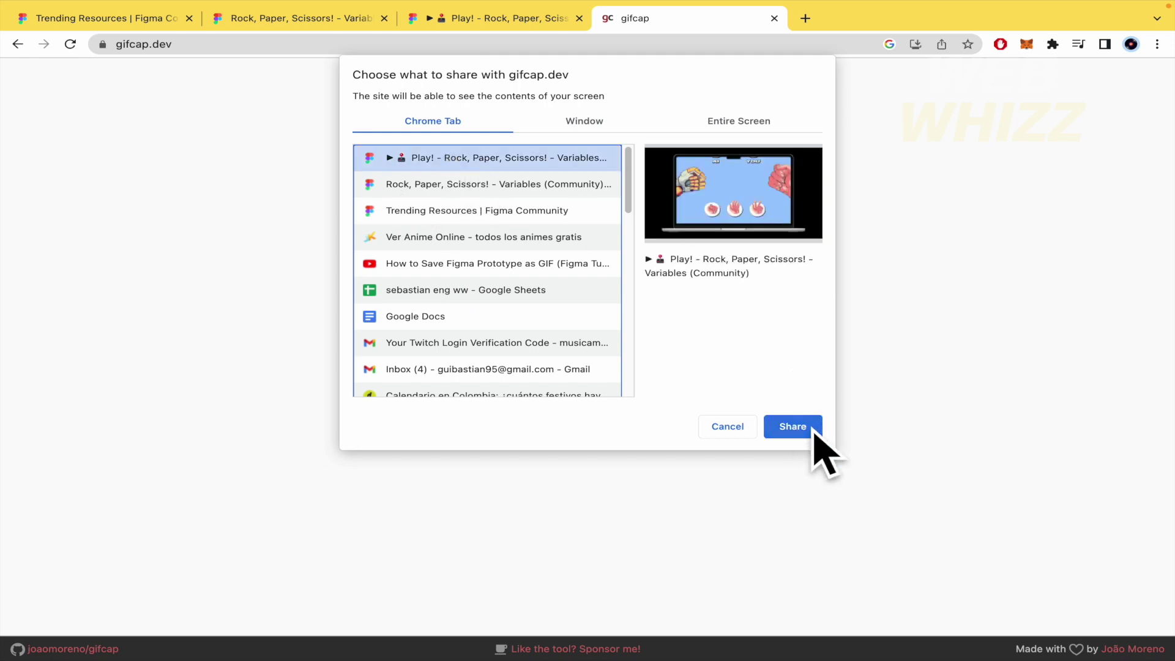
click(792, 426)
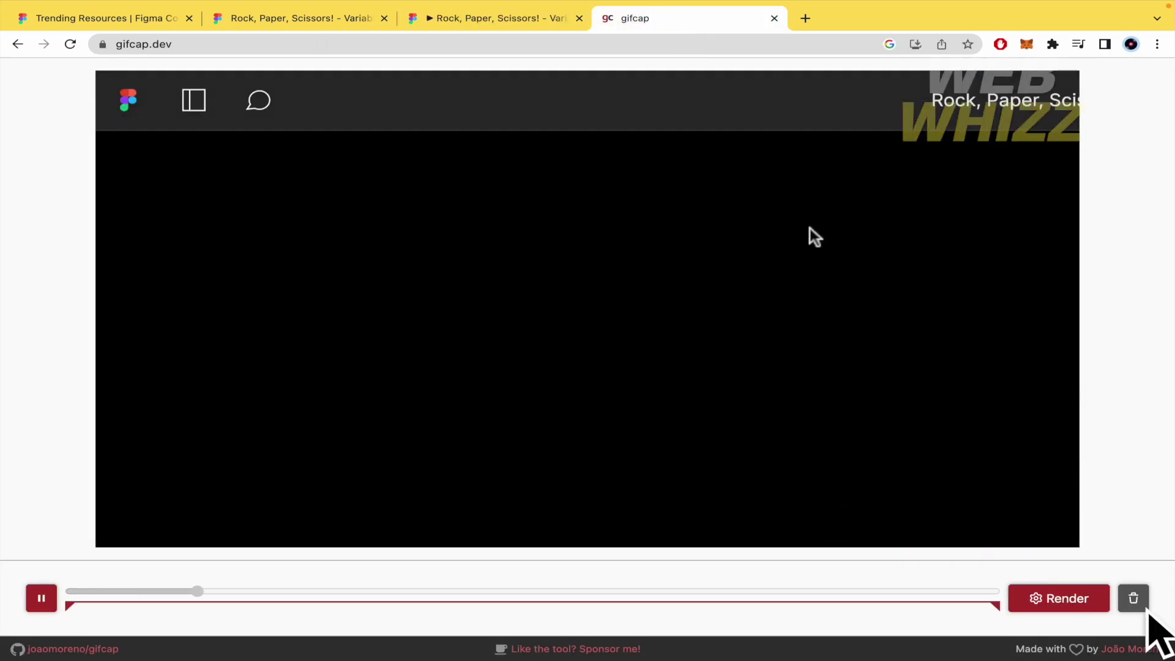
click(1138, 603)
click(737, 143)
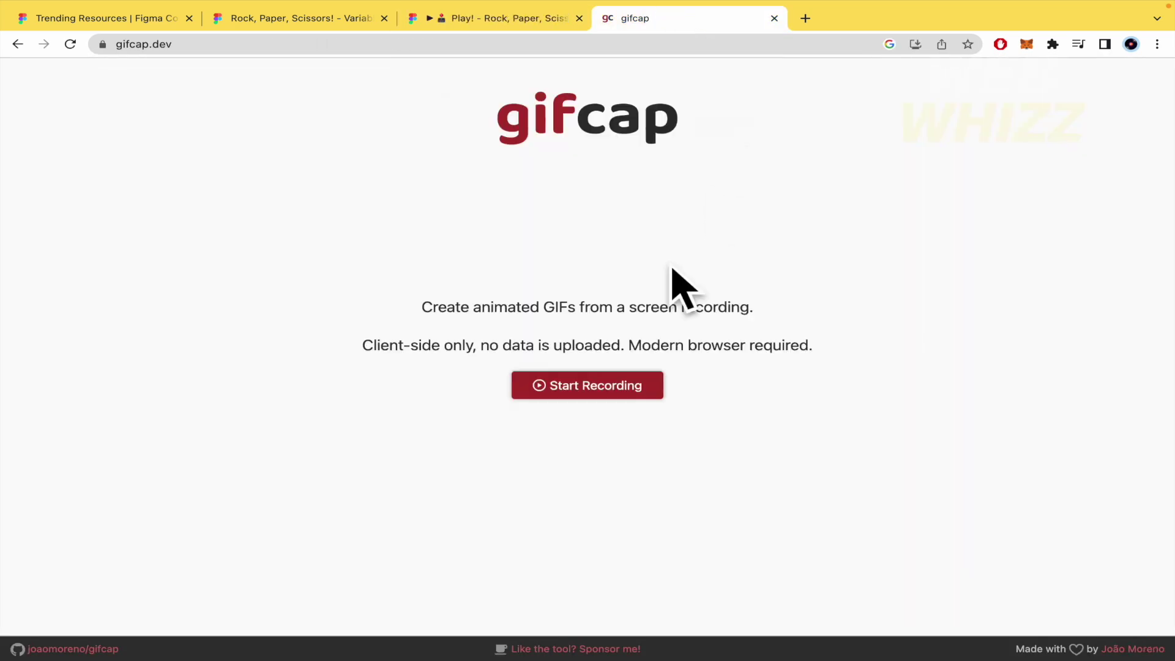
Restart recording with the Entire Screen as the shared source.
click(606, 391)
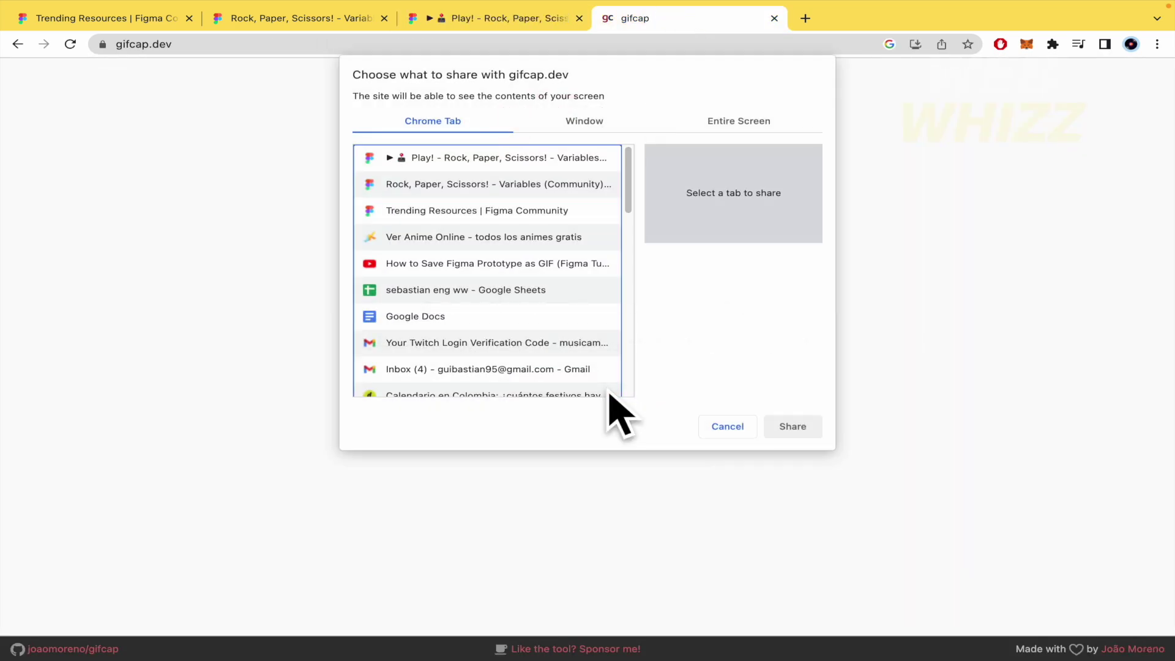
click(734, 127)
click(512, 257)
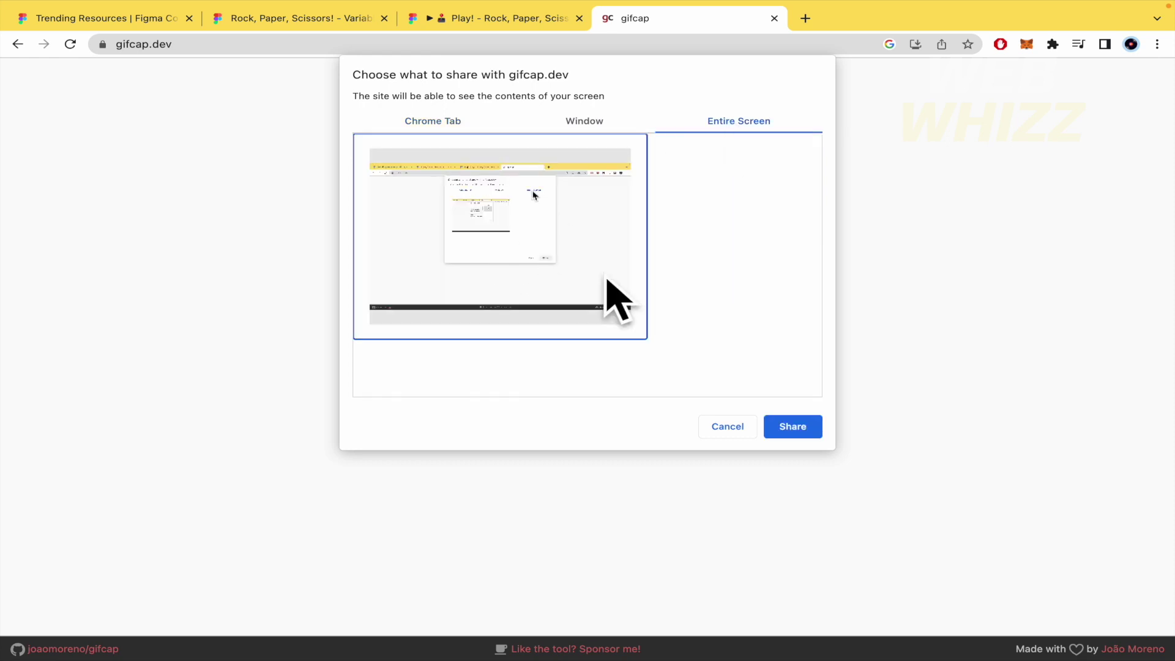
click(794, 422)
click(490, 20)
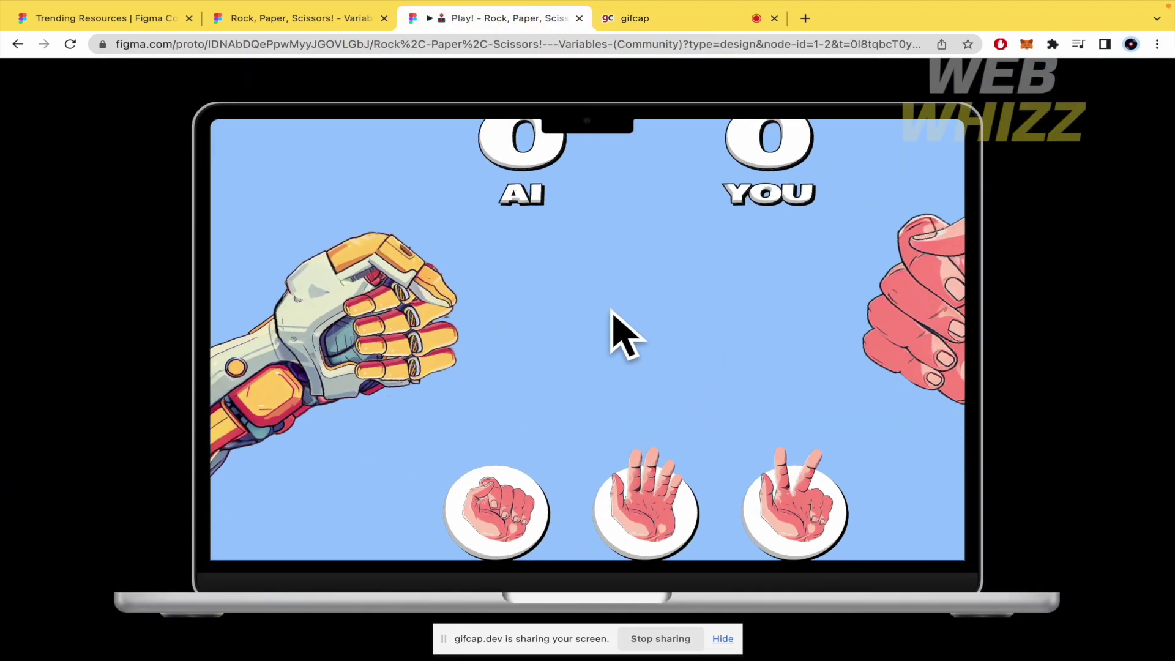
Play a draw round, then lose a scissors round, and return to the gifcap tab.
click(602, 432)
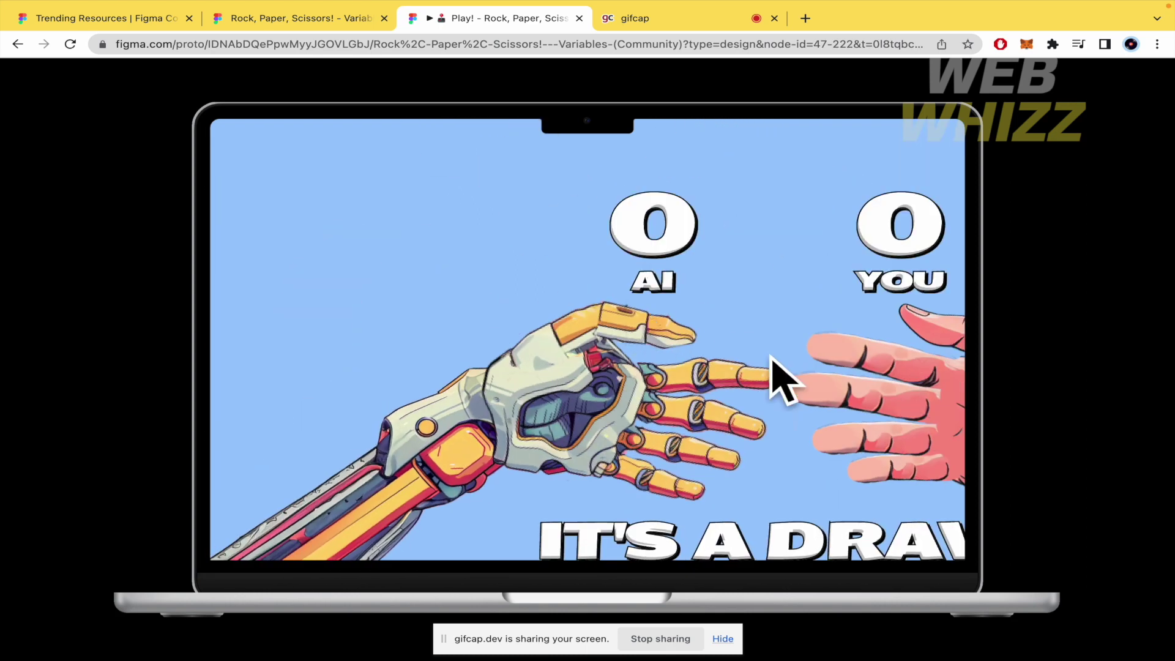
click(534, 468)
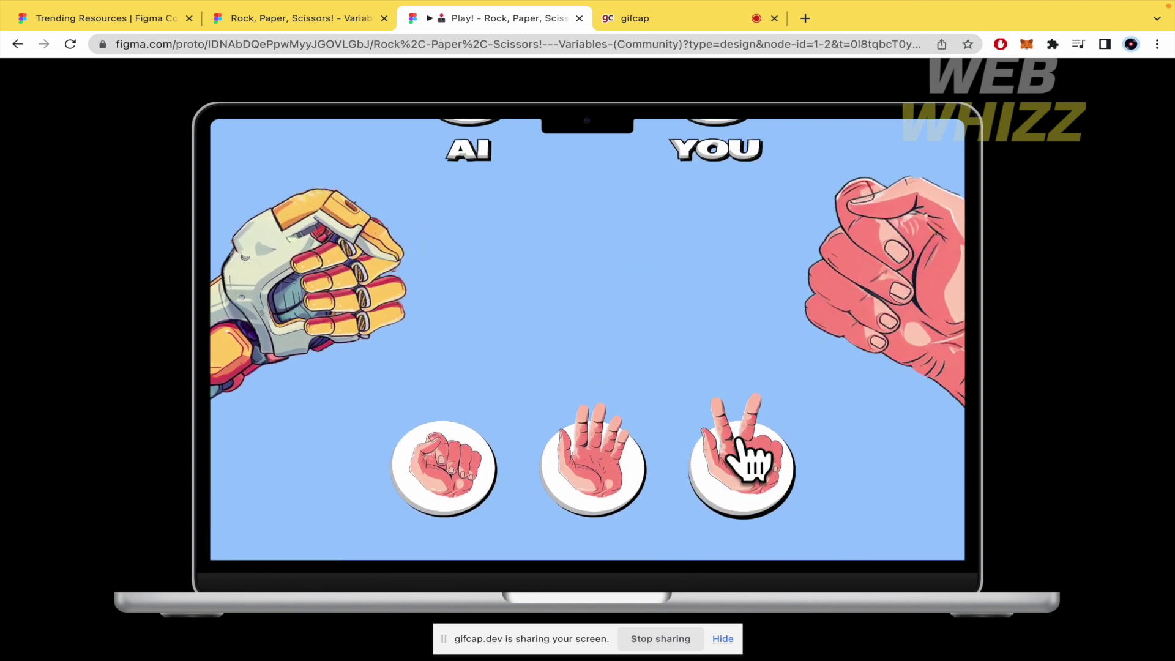
click(743, 456)
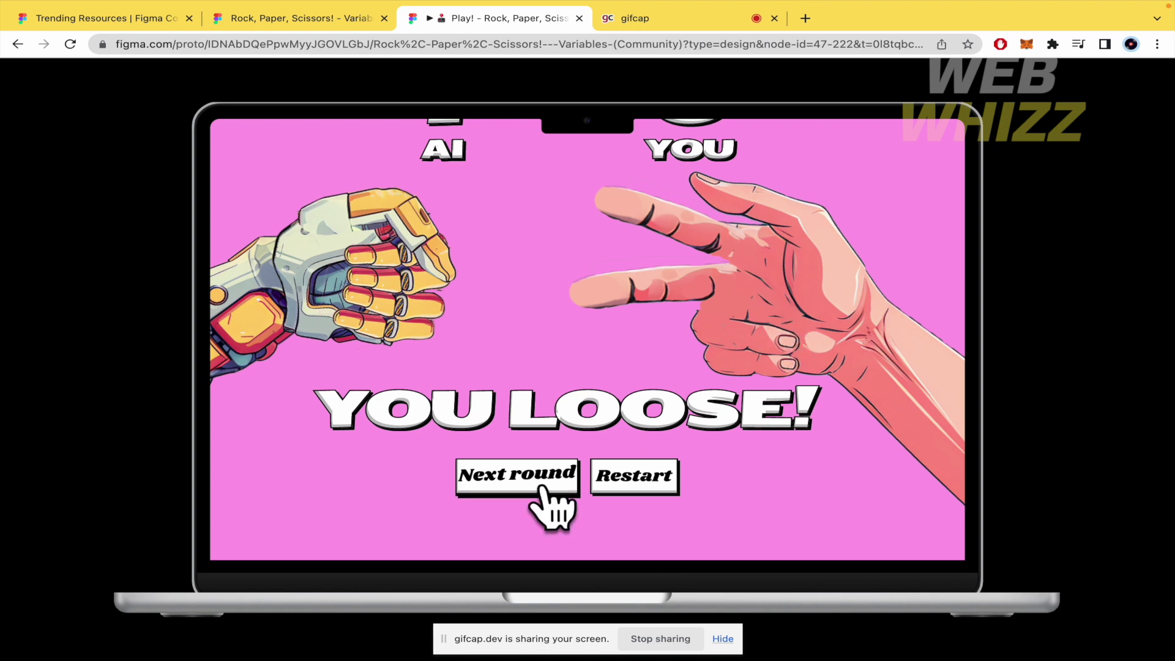
click(553, 483)
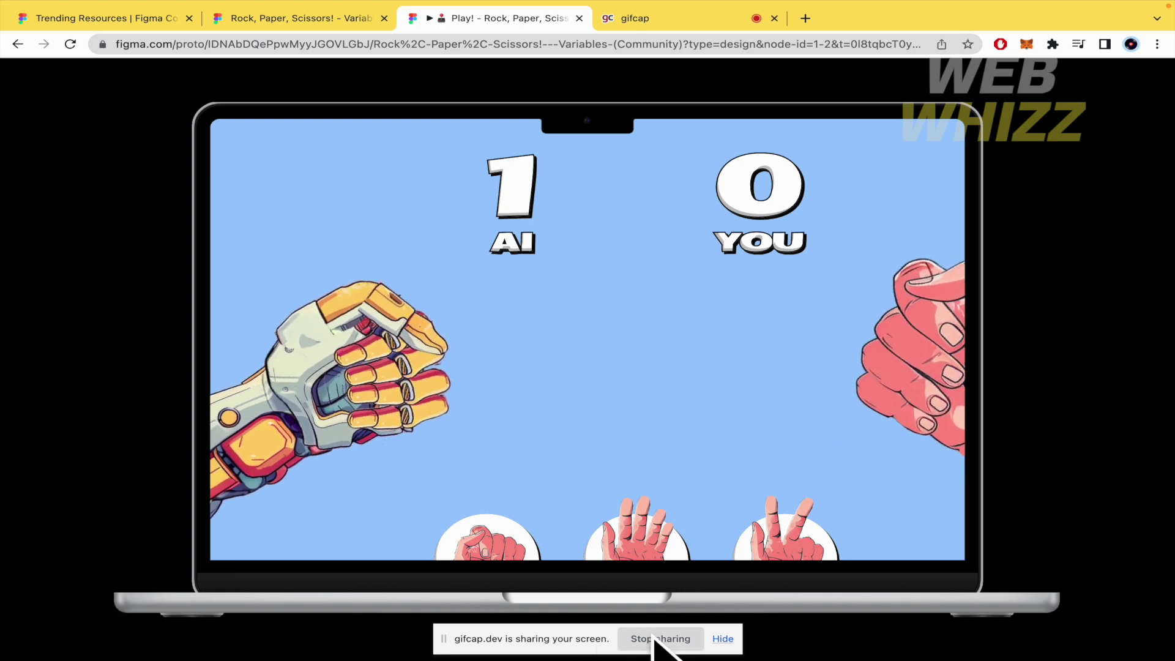
click(680, 18)
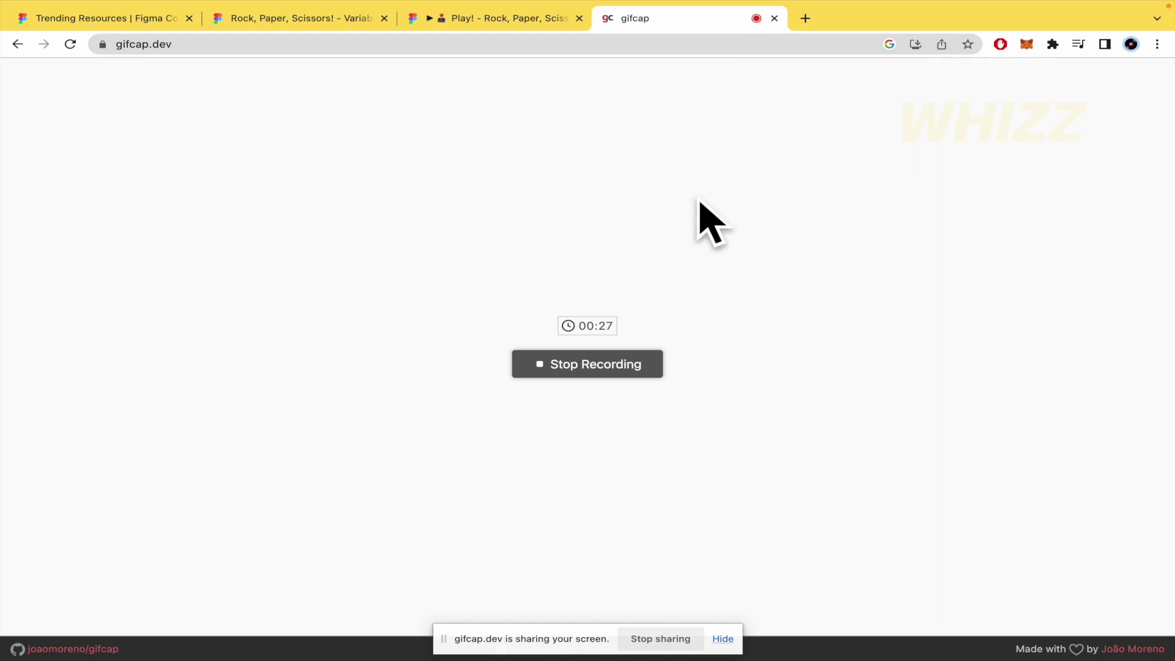
Stop recording, trim both ends of the timeline, and render the clip as a GIF.
click(586, 367)
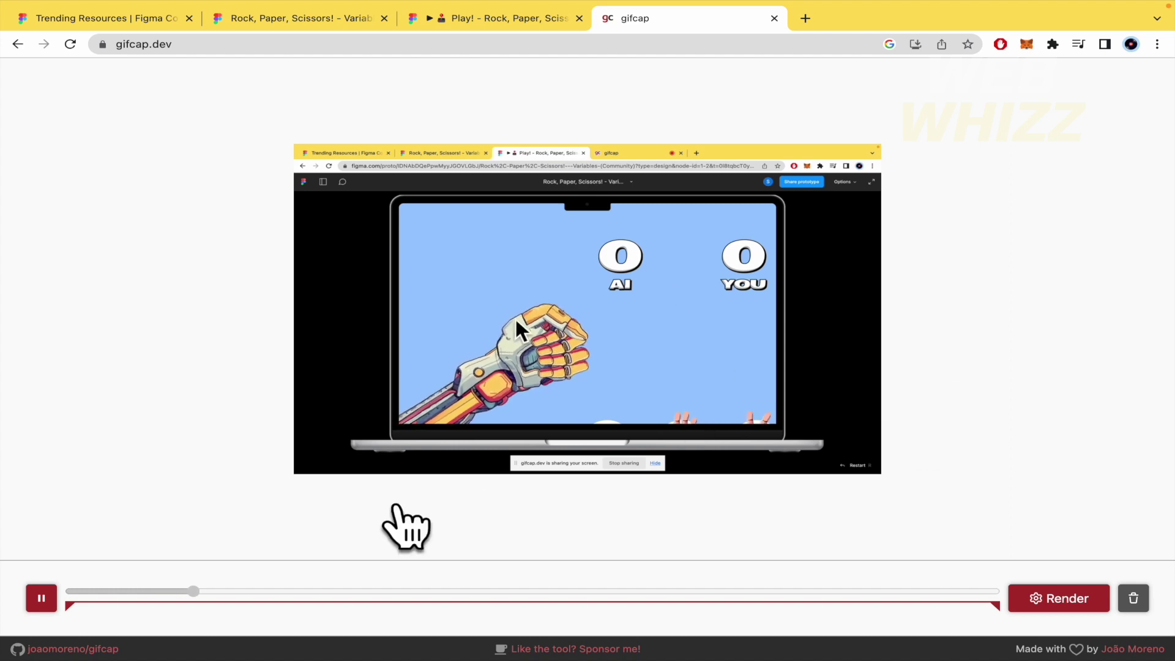
drag(72, 607, 246, 602)
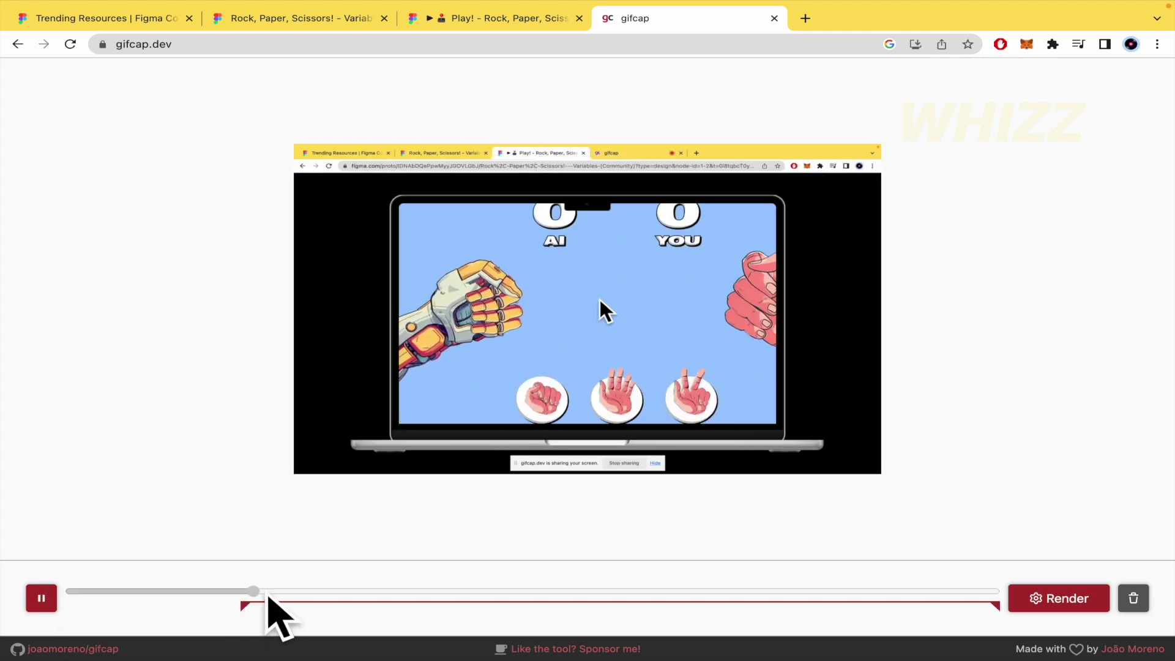
drag(997, 605, 842, 605)
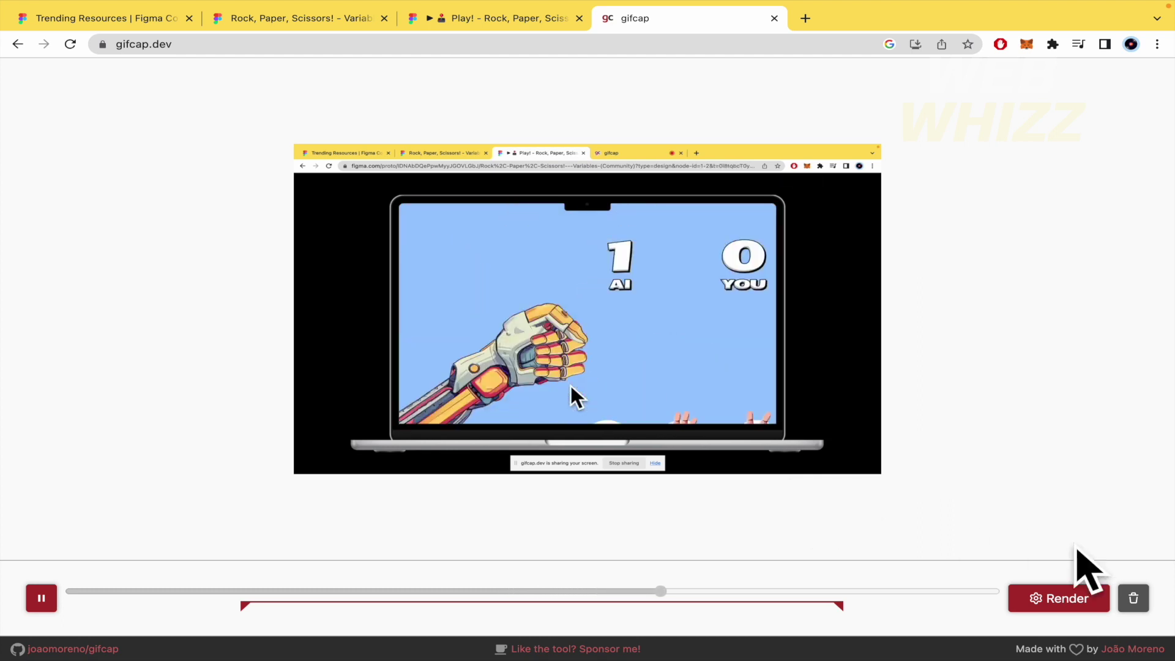
click(1058, 598)
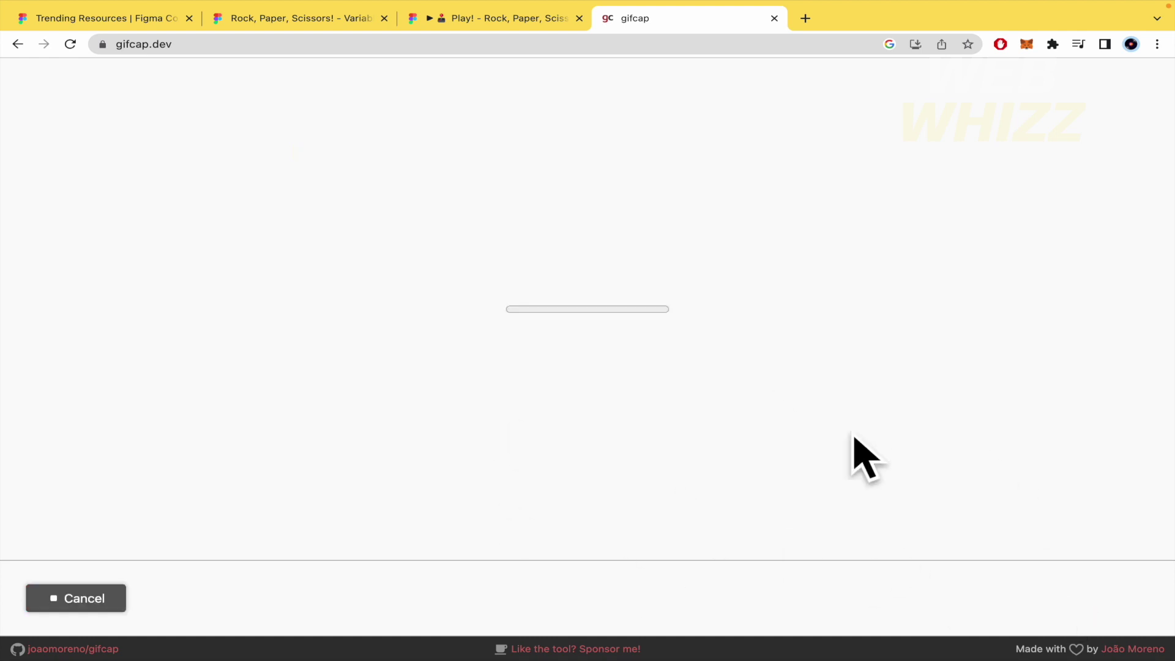